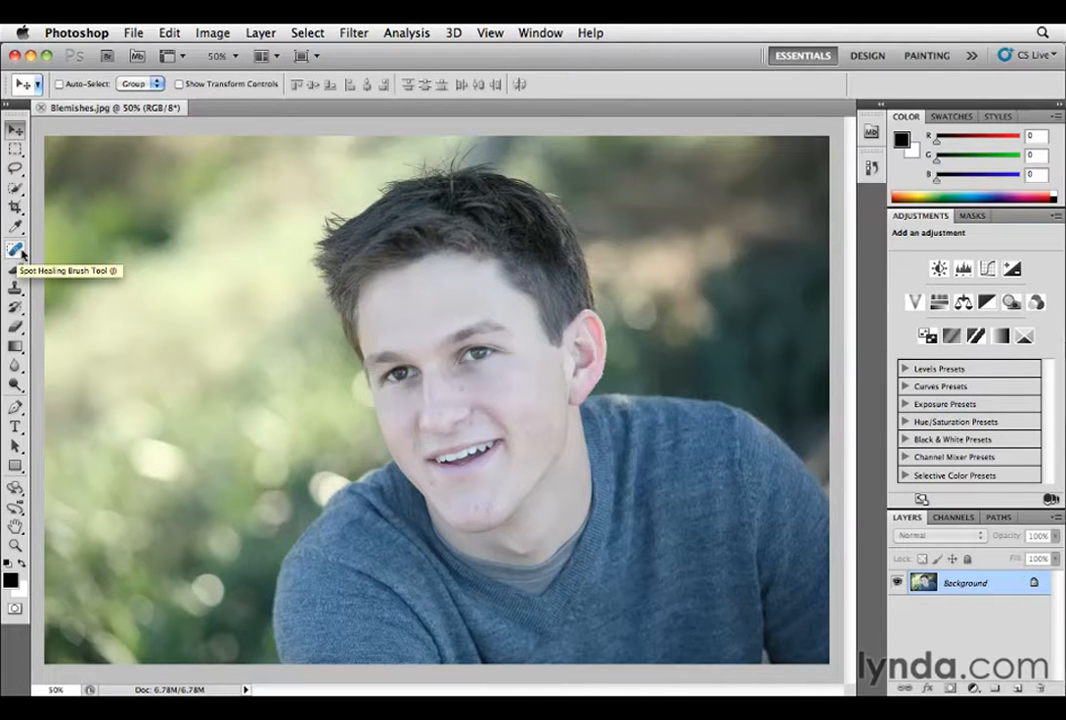
Show the portrait in full-screen mode at 100% zoom with the Clone Stamp tool active
click(16, 252)
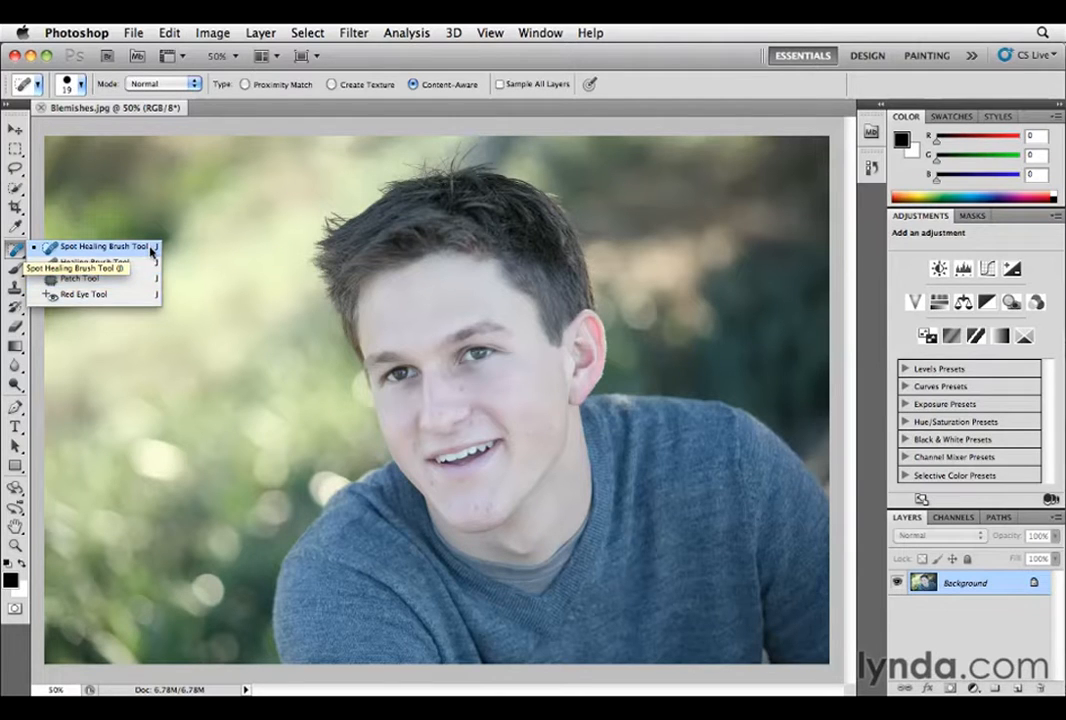
click(151, 249)
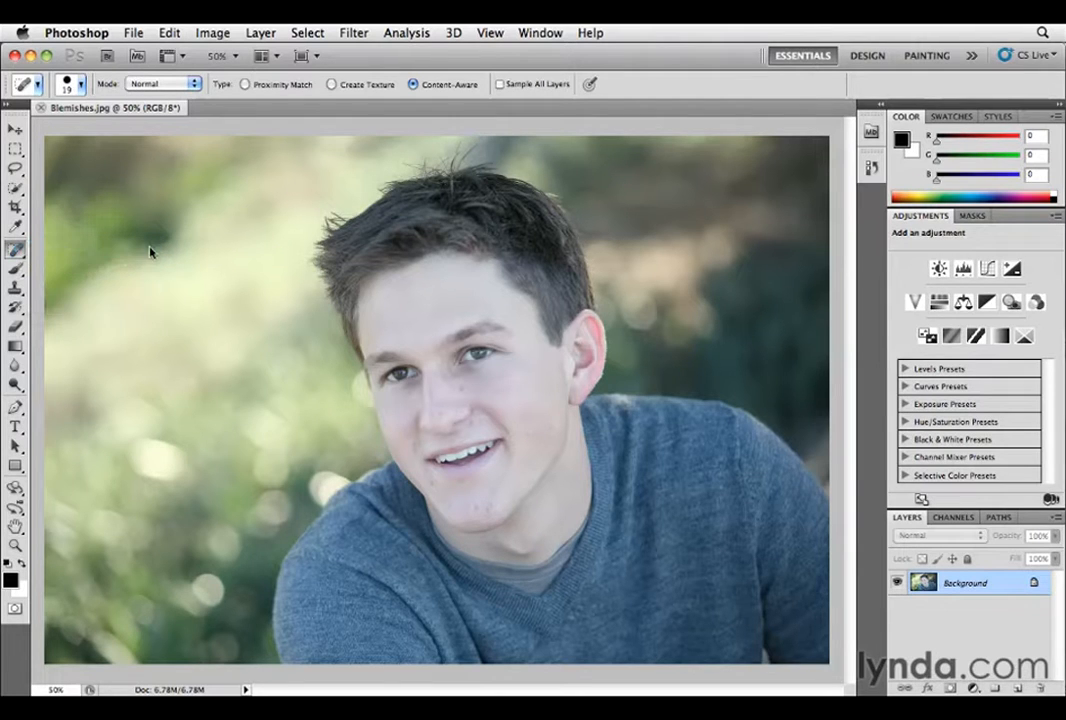
click(14, 288)
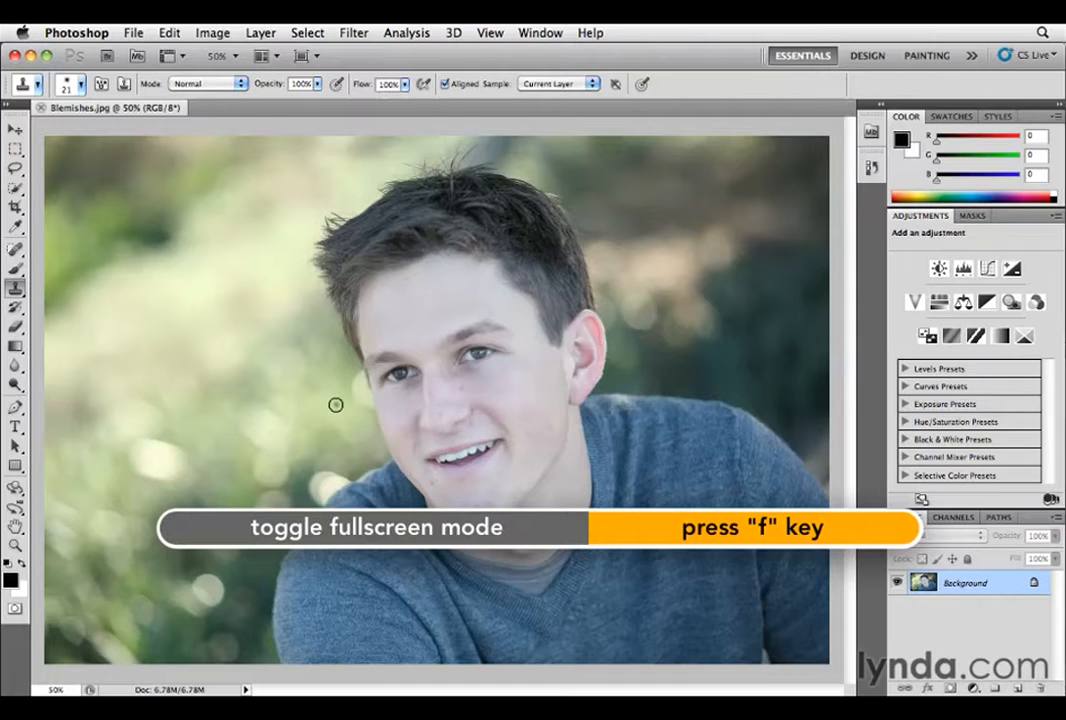
key(f)
key(space)
drag(539, 360, 448, 361)
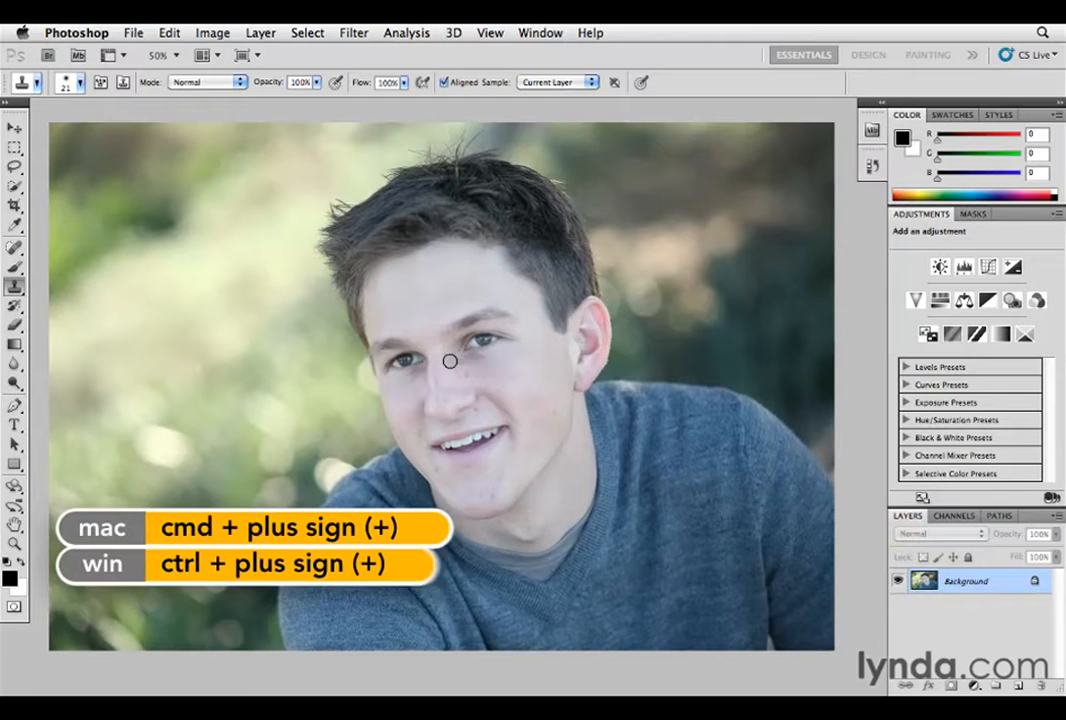
key(super+plus)
key(super+plus)
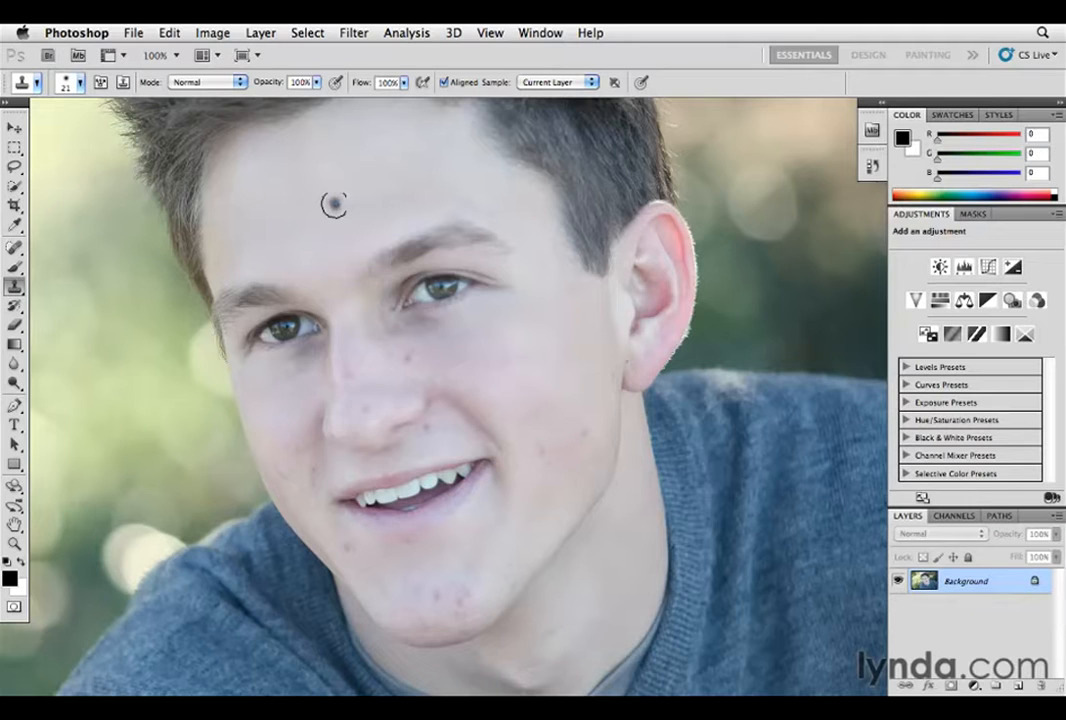
Try cloning the eye farther from the ear onto the forehead with a 50-pixel Clone Stamp brush, and undo it
key(bracketright)
key(bracketright)
key(bracketright)
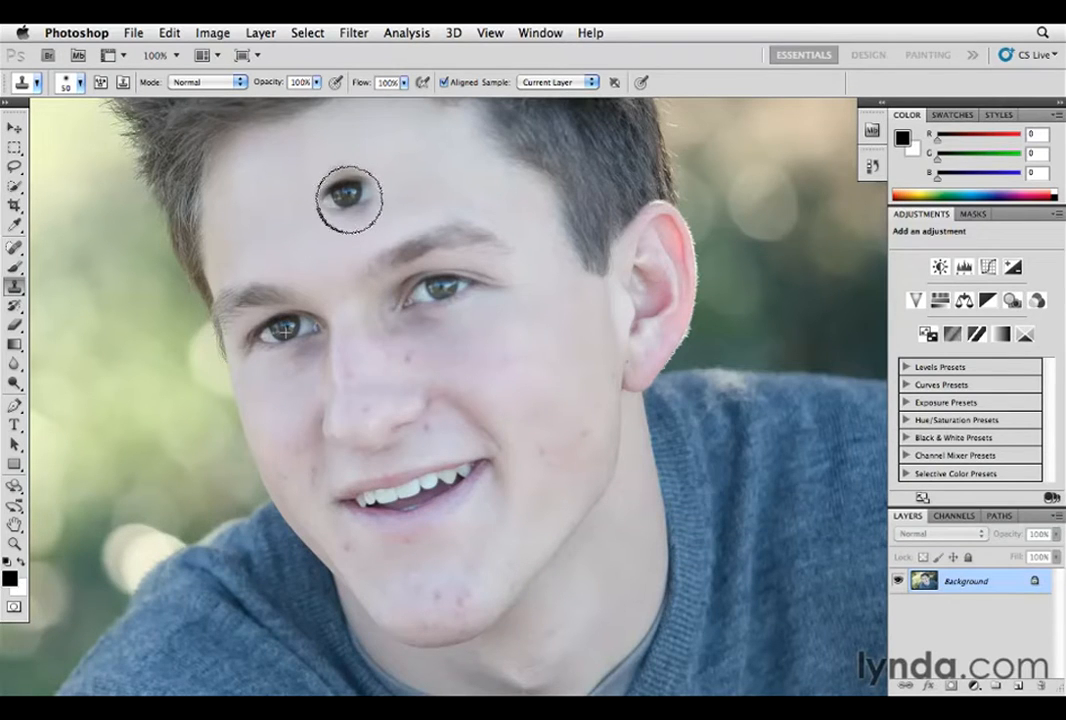
mouse_move(357, 198)
mouse_down()
mouse_move(383, 192)
mouse_move(321, 195)
mouse_move(362, 190)
mouse_move(333, 190)
mouse_move(354, 197)
mouse_up()
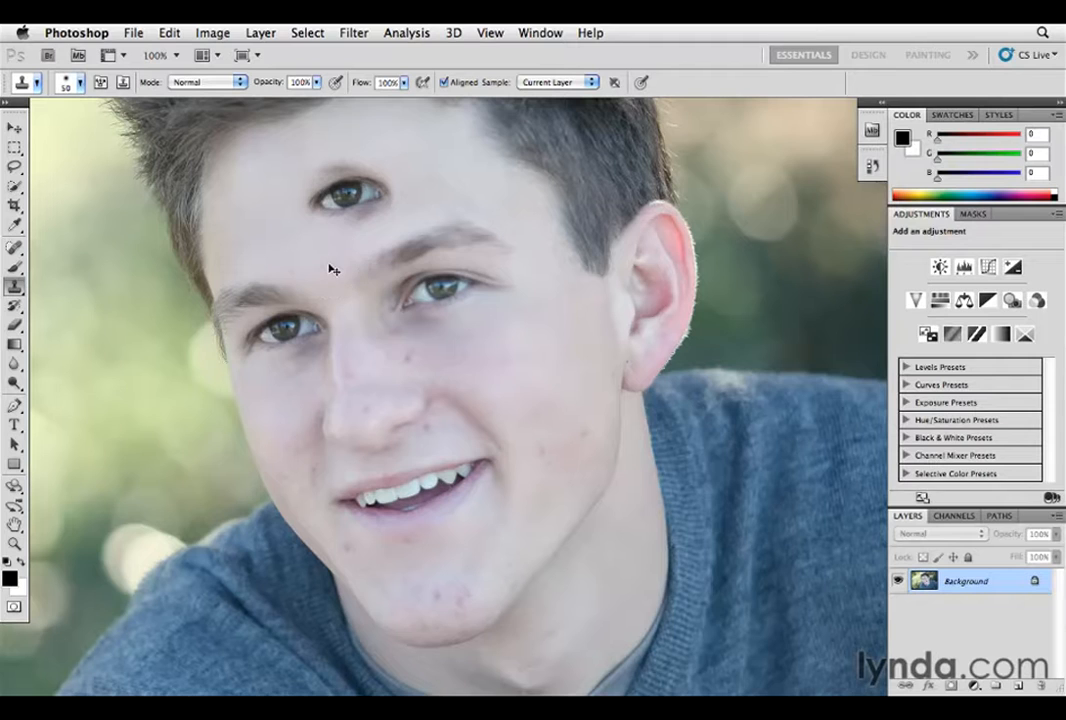
key(super+z)
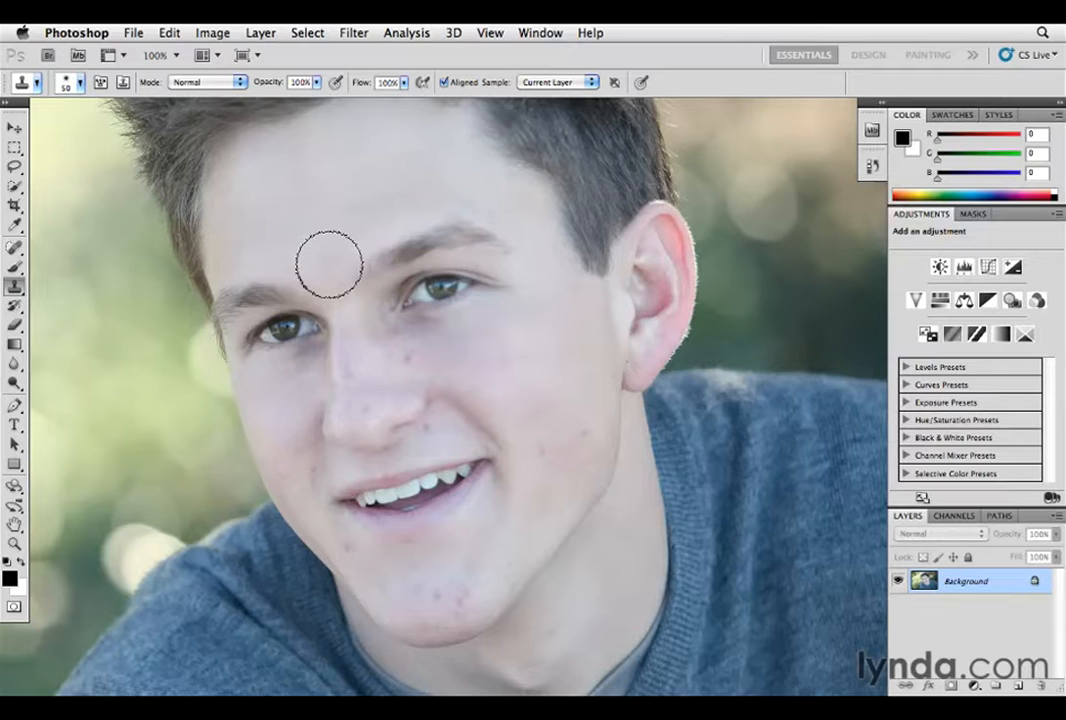
Try the Healing Brush by sampling clean skin on the upper cheek near the ear
click(16, 251)
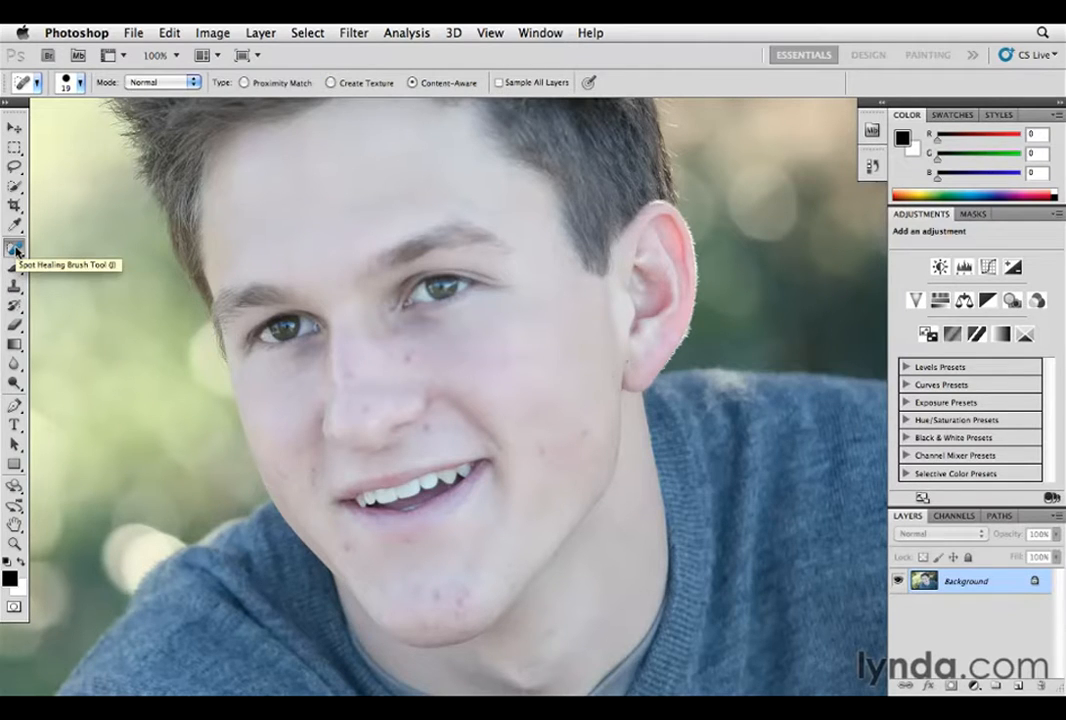
click(16, 251)
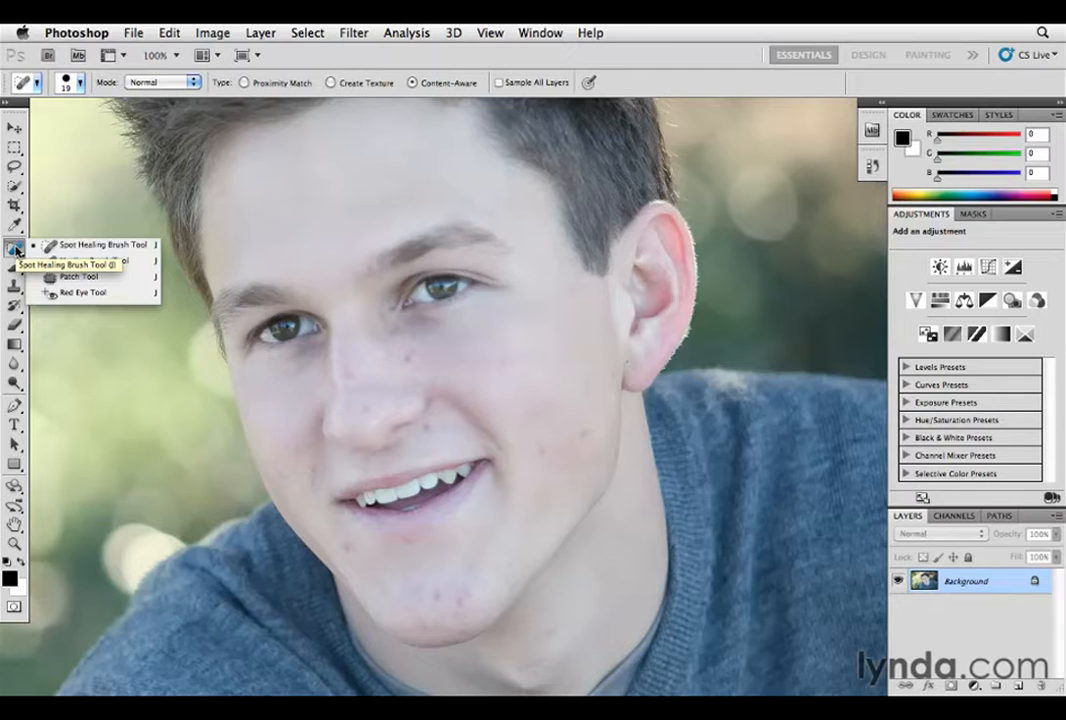
click(142, 265)
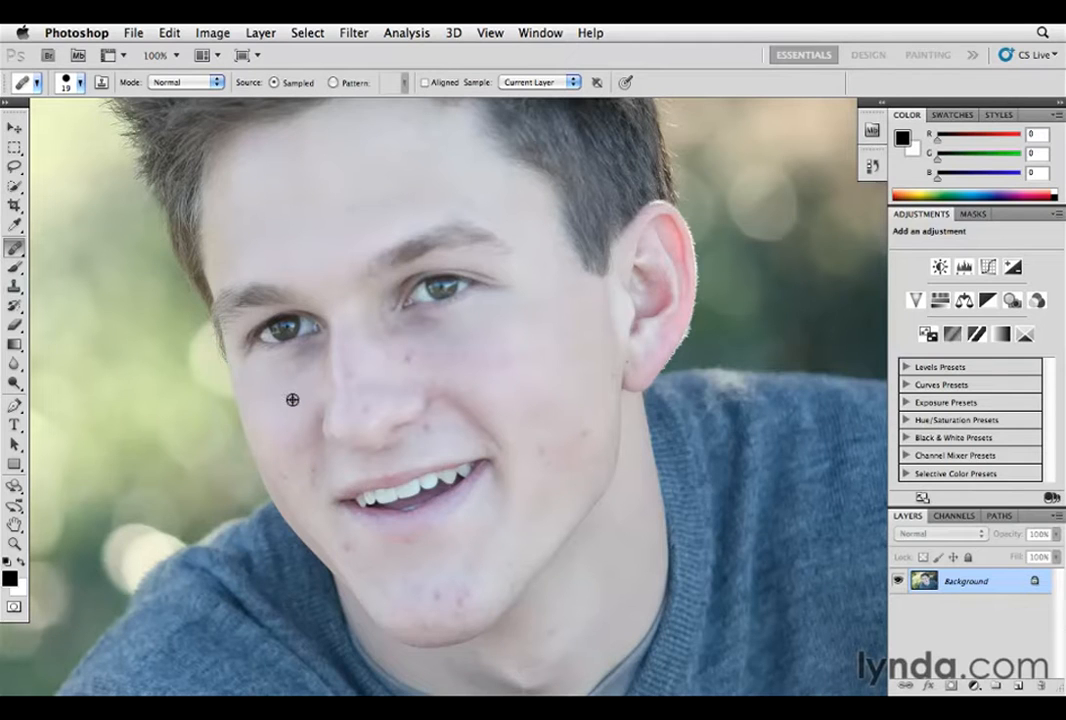
alt+click(534, 343)
Spot-heal the blemishes on the nose and near cheek directly on the Background layer, and revert the image to its saved version
click(15, 249)
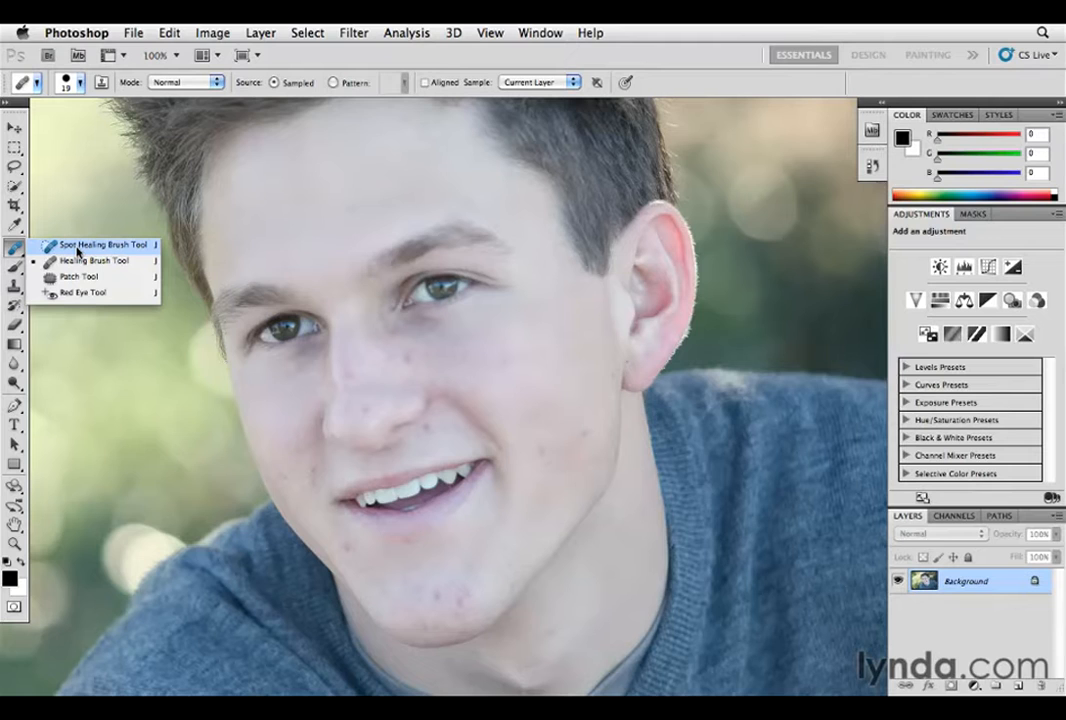
click(78, 246)
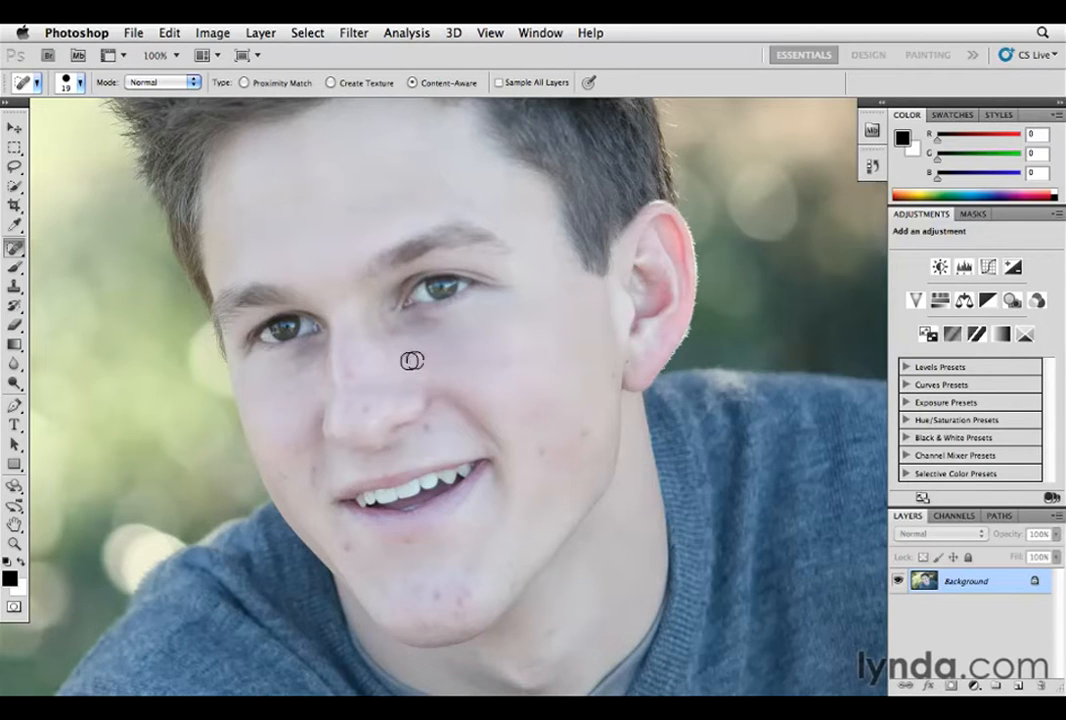
click(411, 357)
click(391, 332)
click(403, 364)
click(516, 400)
click(507, 361)
click(547, 467)
click(423, 428)
click(369, 409)
click(133, 33)
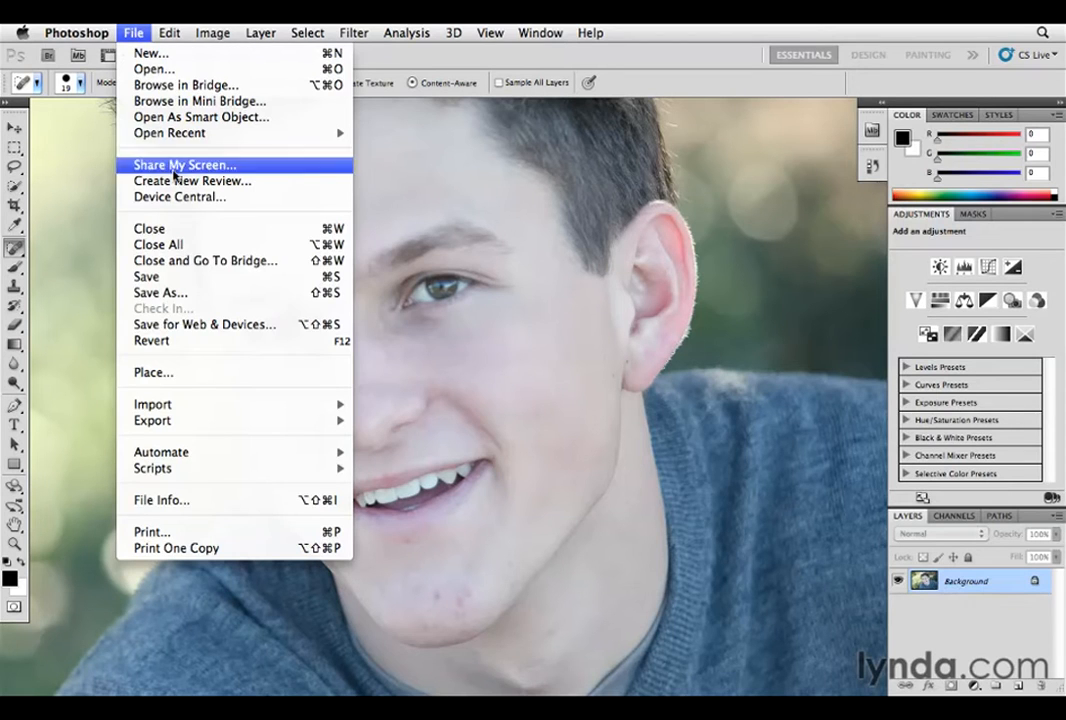
click(218, 341)
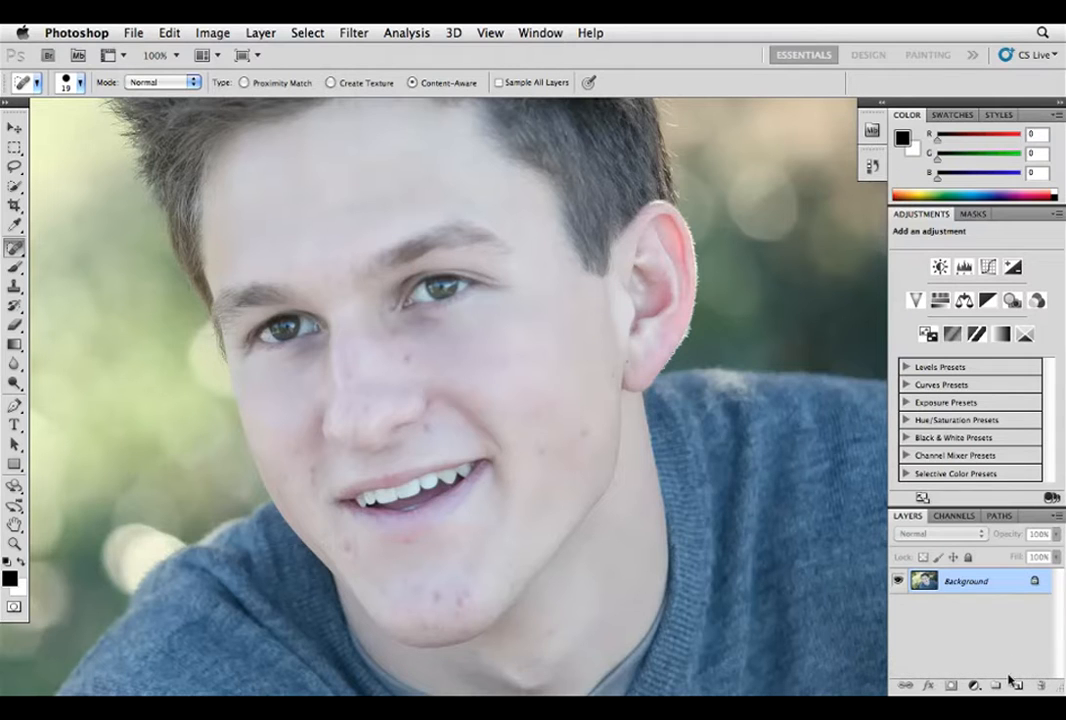
Create a new layer named Retouch and set the Spot Healing Brush to Content-Aware with Sample All Layers enabled
click(1020, 686)
alt+click(1020, 686)
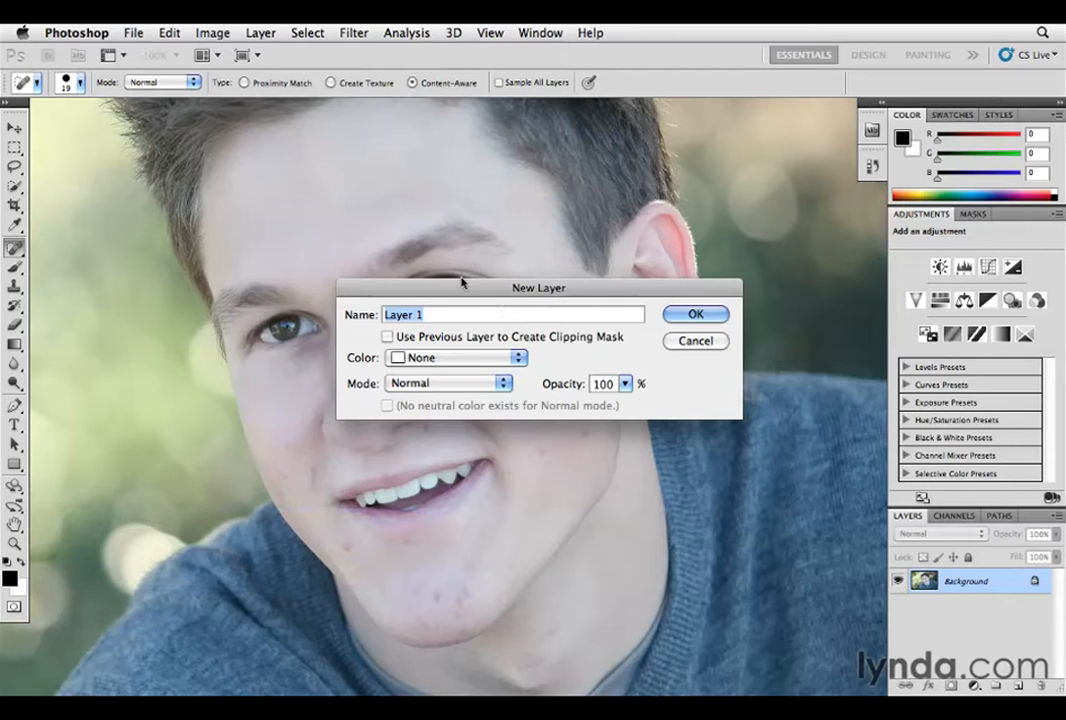
text(Retouch)
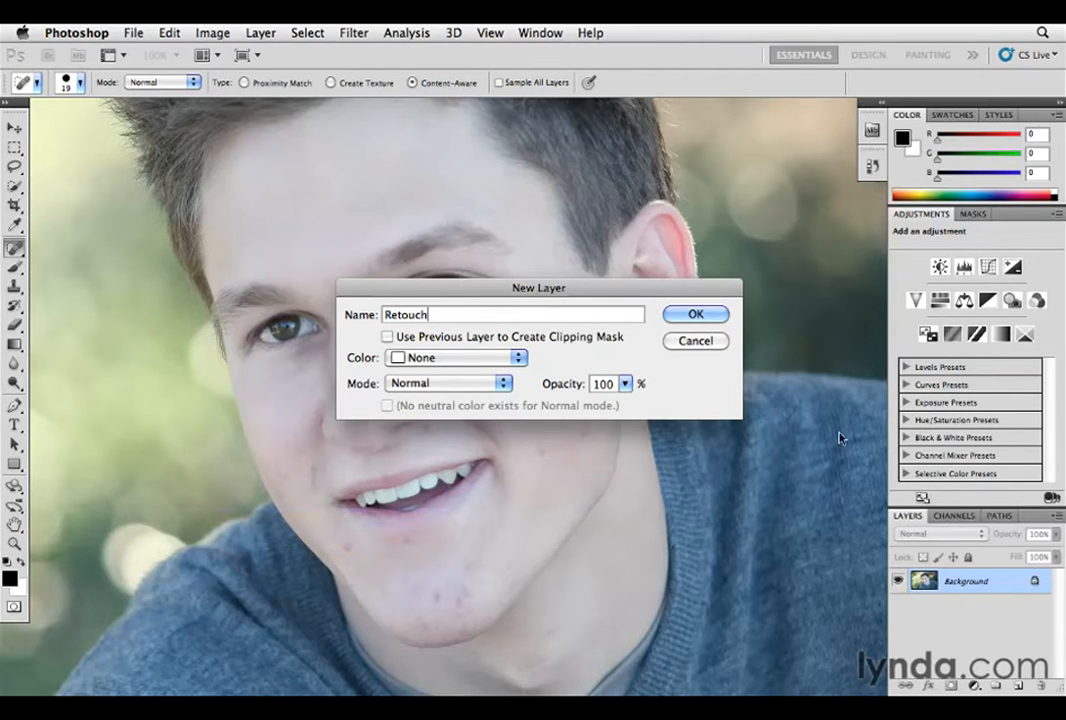
click(709, 320)
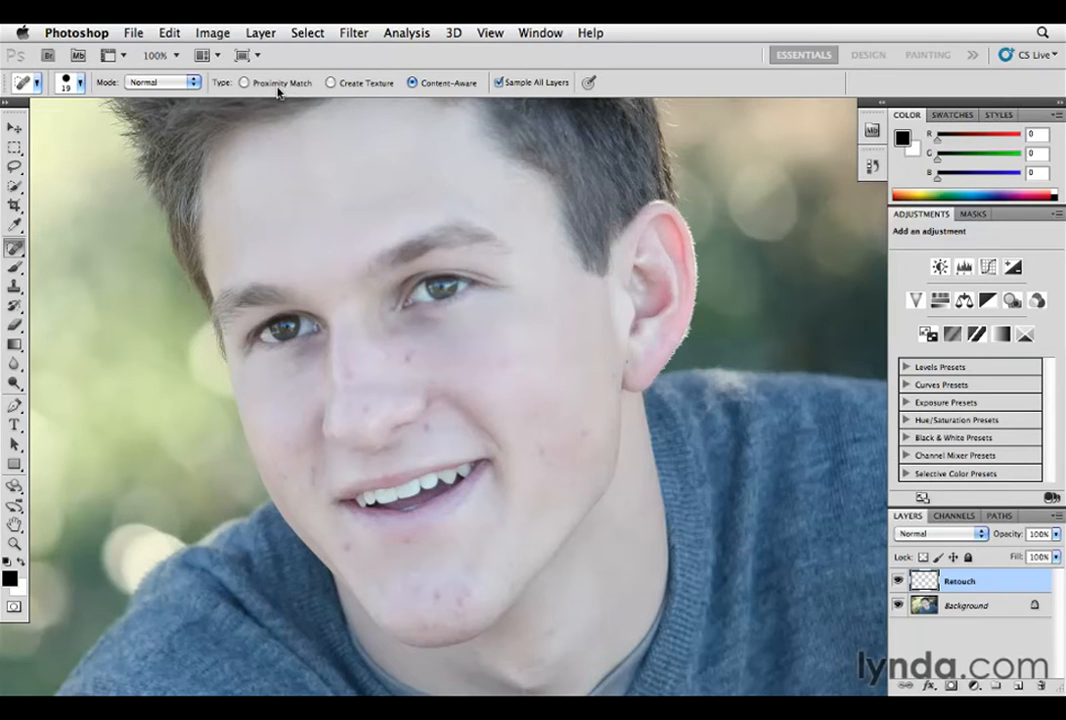
click(243, 82)
click(412, 83)
Spot-heal the blemishes beside the nose and across the cheek up to the ear on the Retouch layer, comparing it hidden and shown
click(406, 358)
click(426, 428)
click(585, 432)
click(540, 450)
click(571, 360)
click(604, 355)
click(612, 373)
click(629, 360)
click(899, 584)
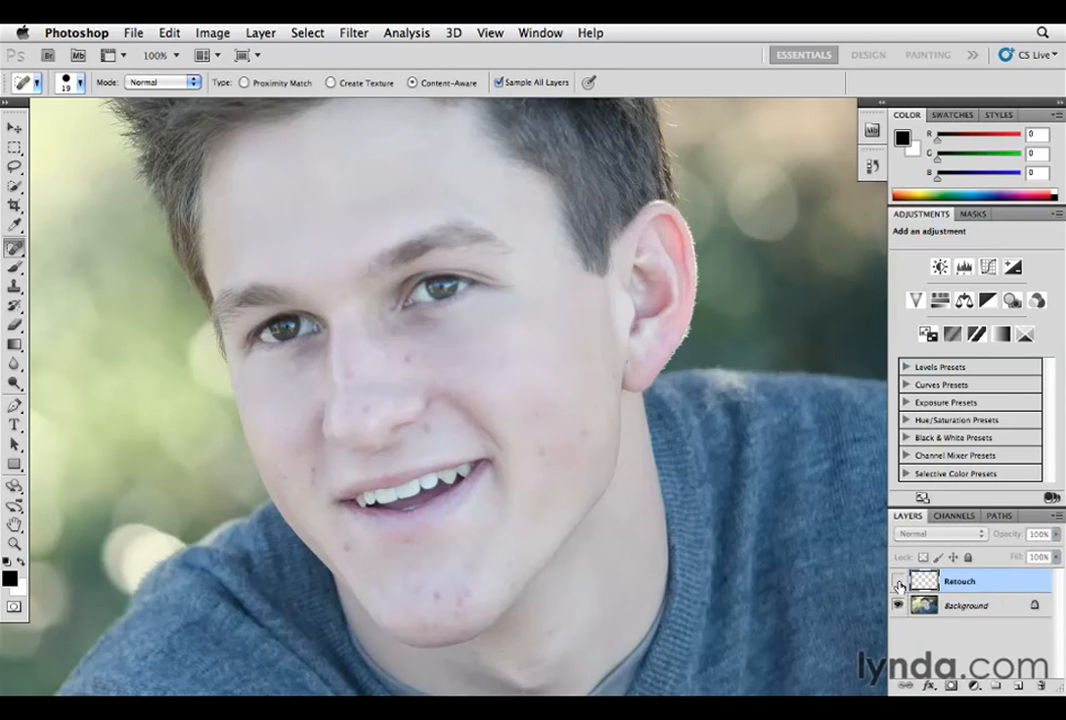
click(899, 584)
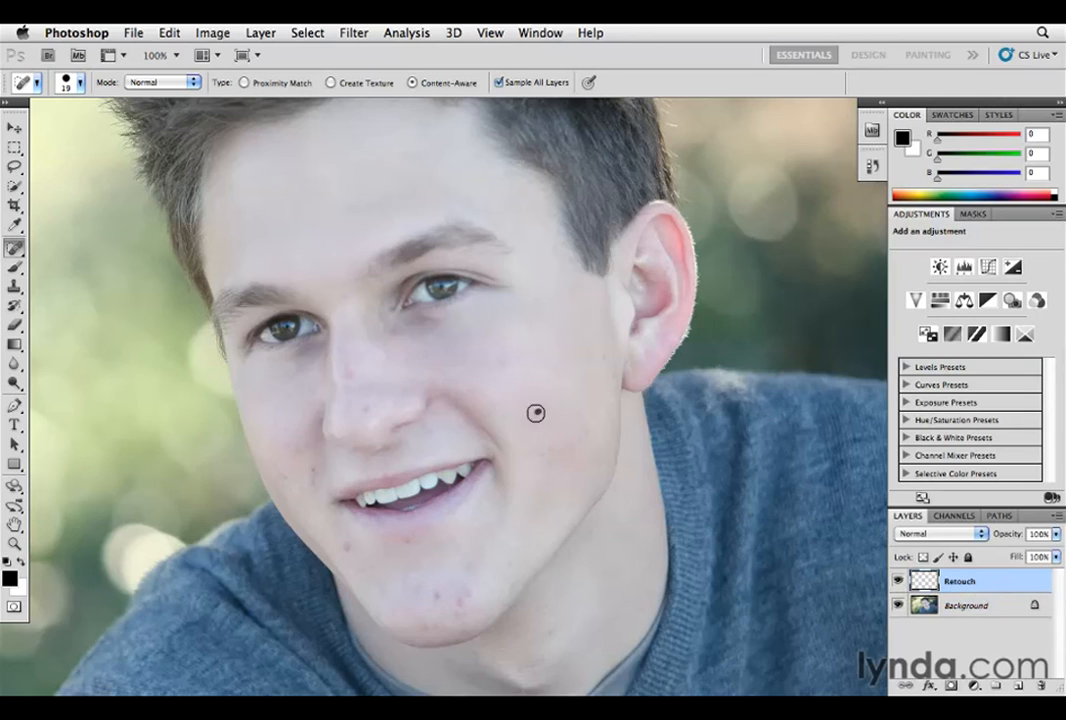
Spot-heal the blemishes on the nose, the far cheek and below the corner of the mouth on the Retouch layer
click(366, 406)
click(348, 408)
click(313, 470)
click(299, 455)
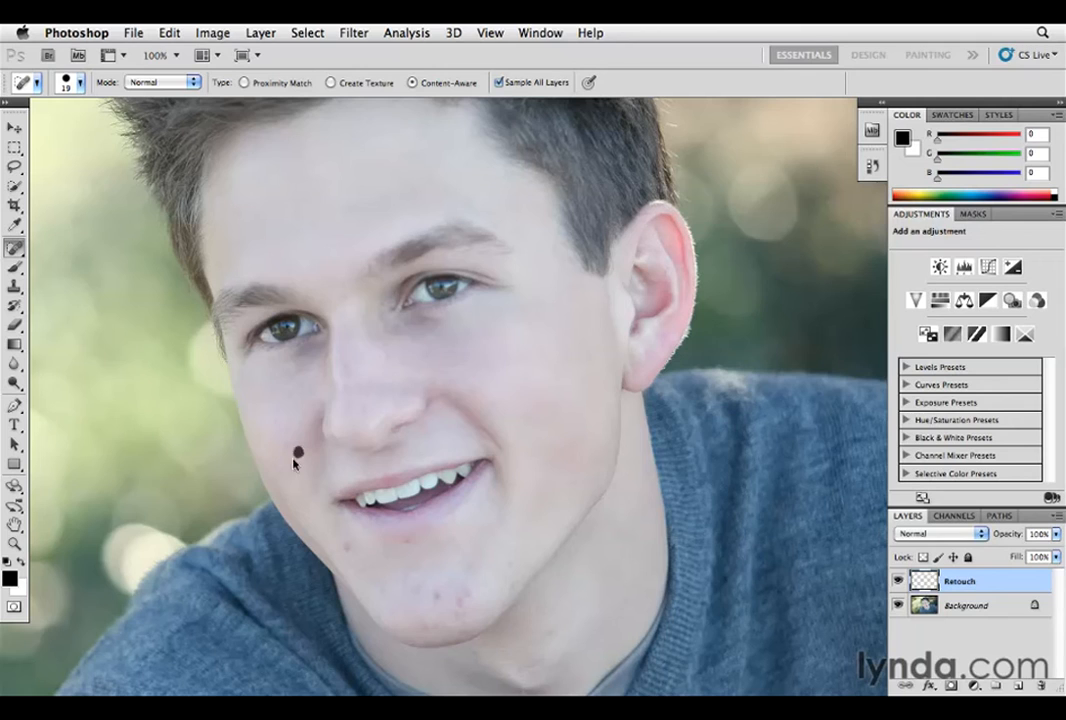
click(281, 496)
click(349, 547)
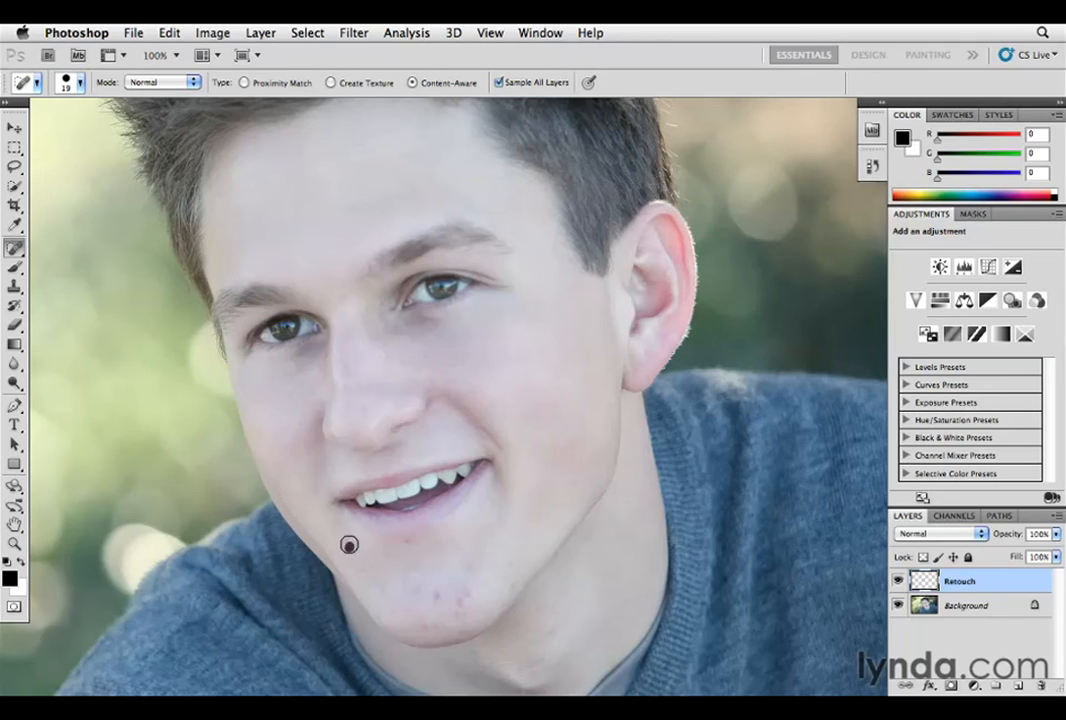
Spot-heal the blemishes below the lower lip, on the chin, the neck and the near cheek on the Retouch layer
click(406, 545)
click(440, 597)
click(470, 595)
click(422, 632)
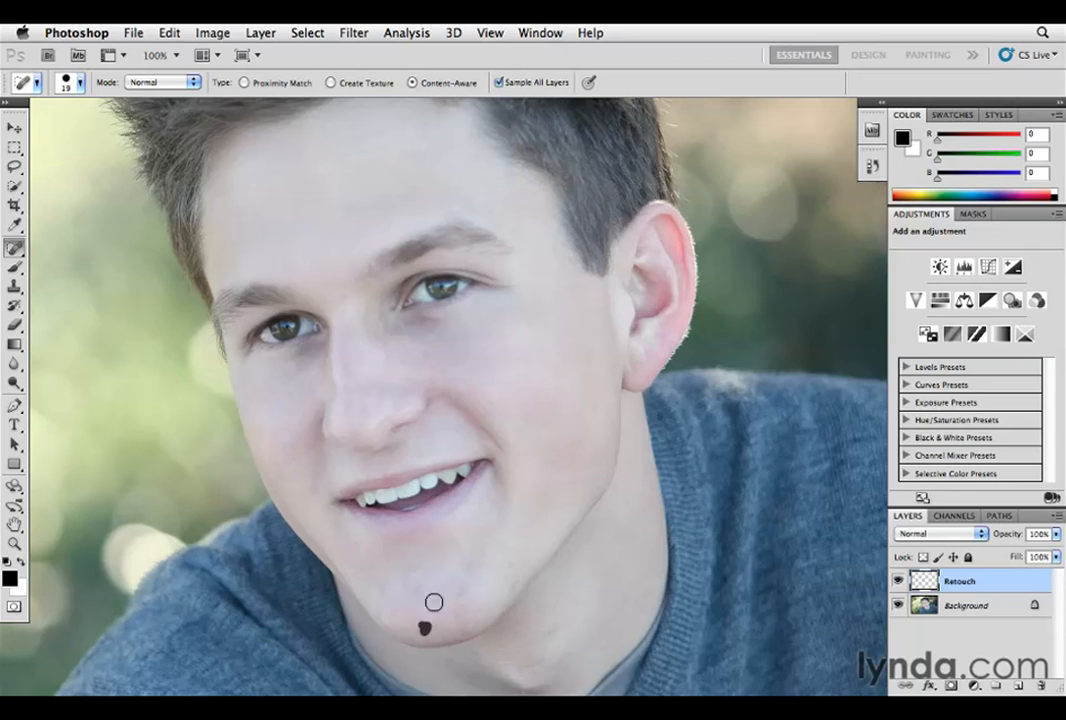
click(416, 544)
click(457, 596)
click(557, 637)
click(543, 466)
Spot-heal the marks between the eyebrows, on the forehead and on the temple near the ear
click(343, 280)
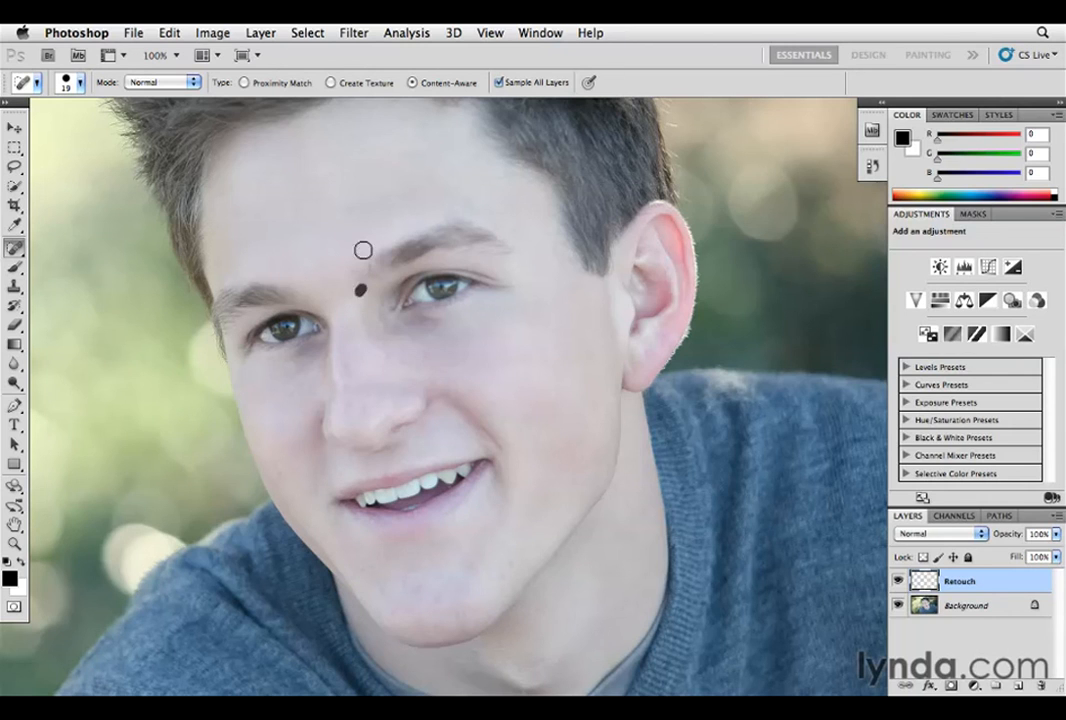
click(340, 158)
click(425, 135)
click(562, 299)
Spot-heal the remaining marks around the chin and jaw, and toggle the Retouch layer's visibility to compare before and after
drag(432, 561, 430, 571)
click(421, 584)
click(501, 575)
click(366, 564)
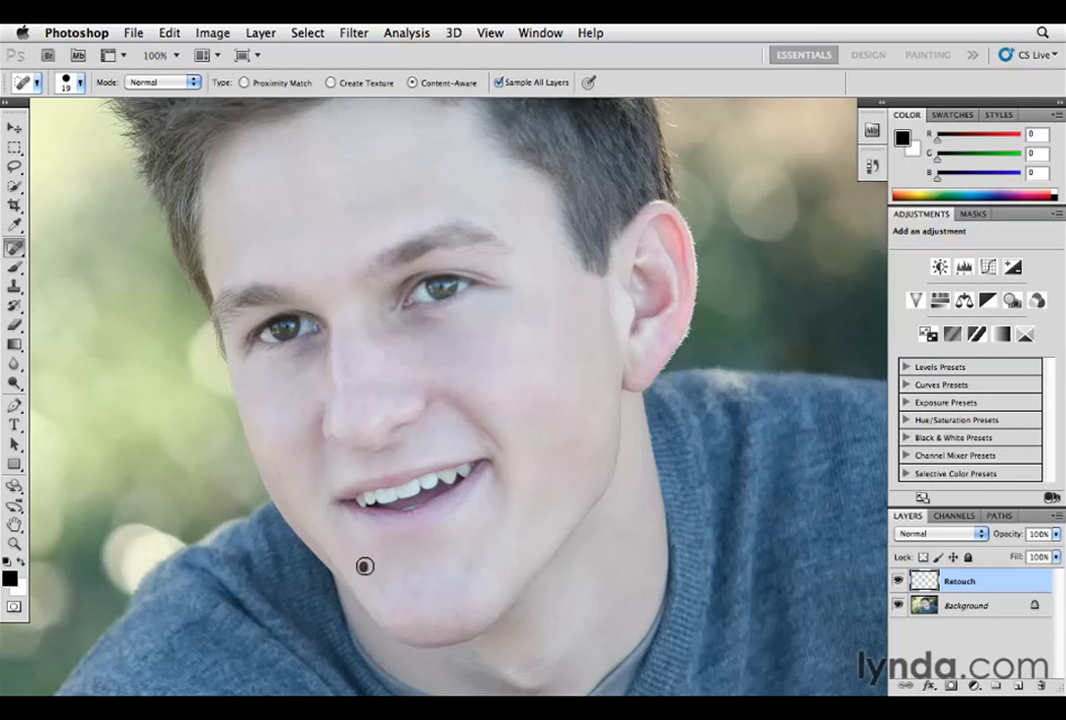
click(898, 581)
click(898, 582)
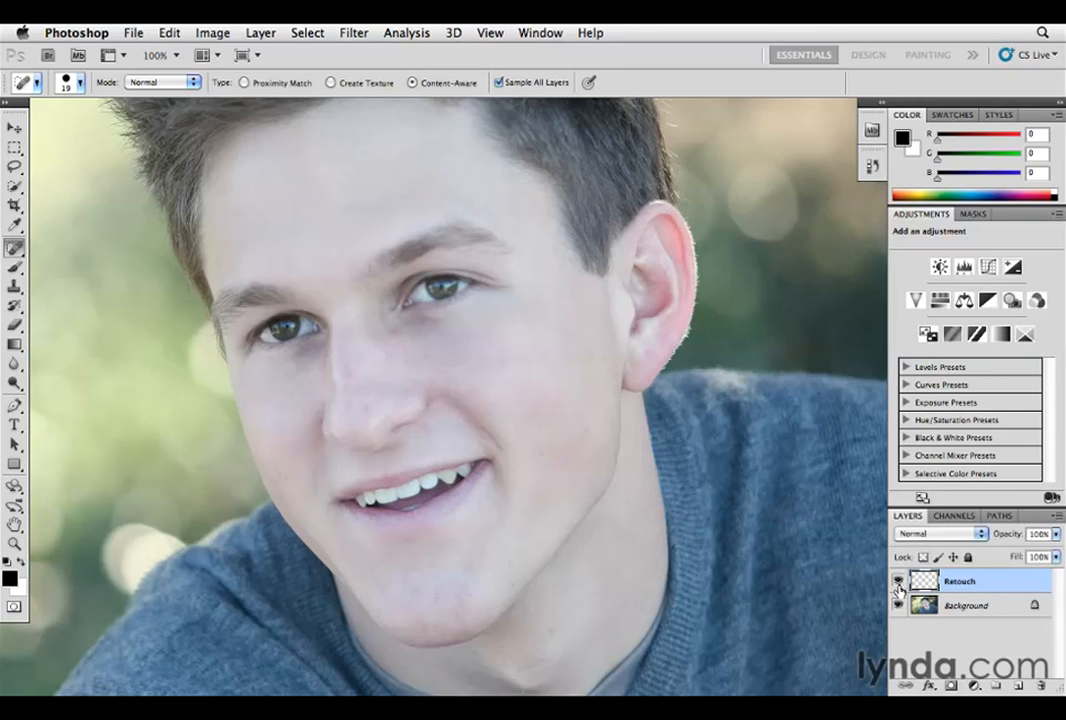